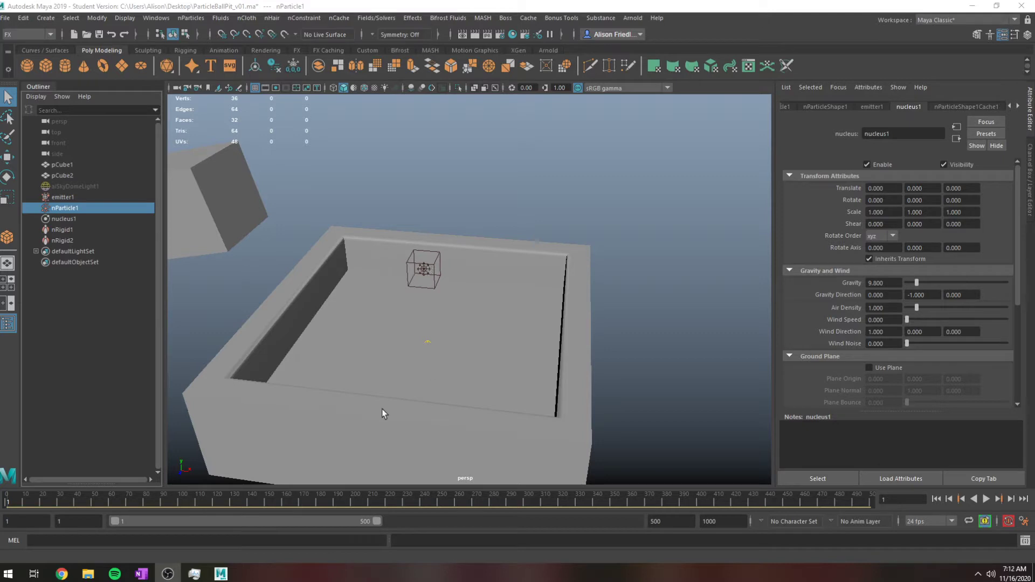
Play the ball-pit simulation and scrub it past frames 32 and 57, ending at frame 80
{"action": "key", "text": "alt+v"}
{"action": "left_click_drag", "start_coordinate": [54, 501], "coordinate": [467, 503]}
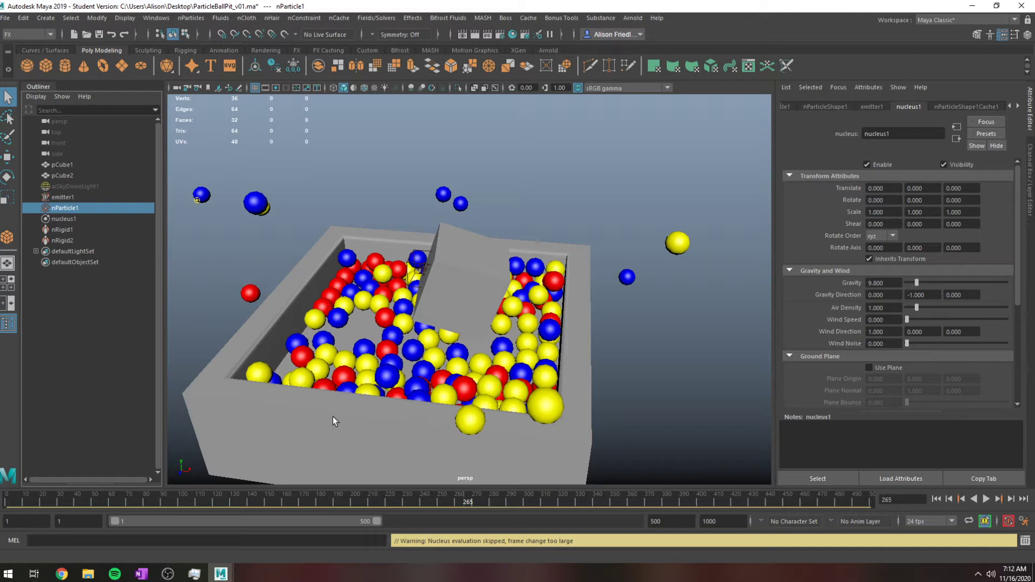
{"action": "left_click_drag", "start_coordinate": [248, 510], "coordinate": [106, 503]}
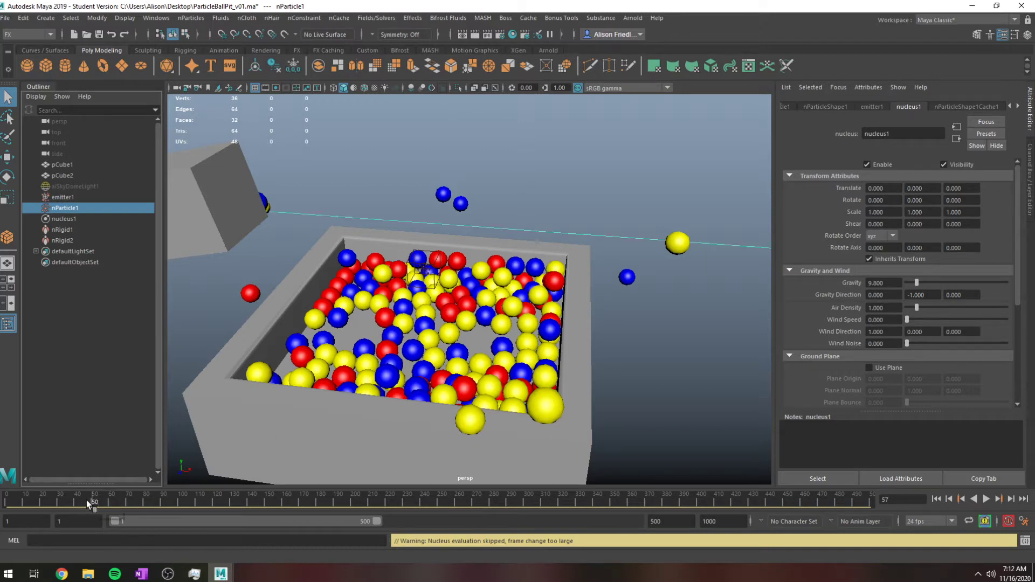
{"action": "left_click", "coordinate": [7, 502]}
{"action": "left_click_drag", "start_coordinate": [40, 504], "coordinate": [146, 500]}
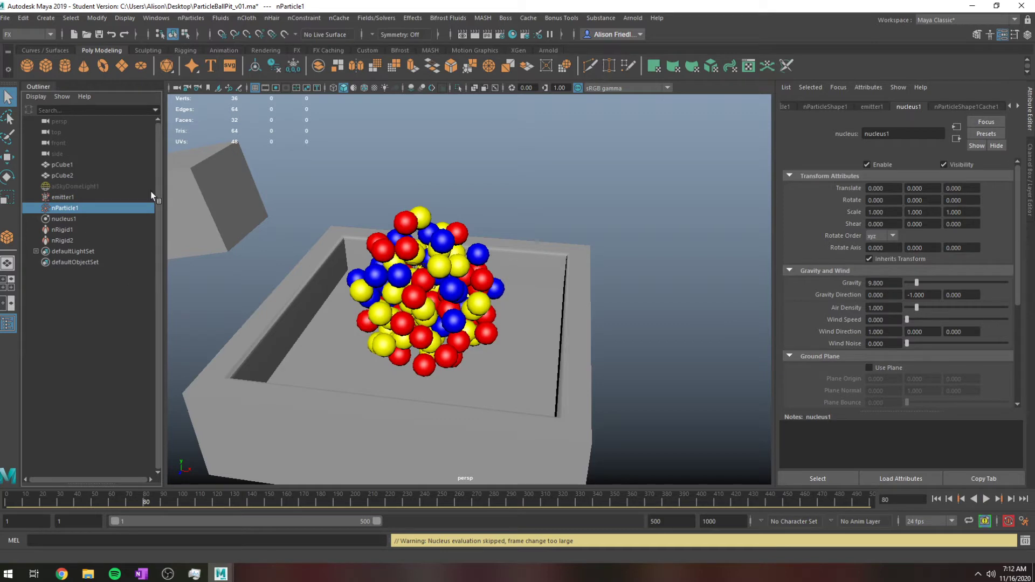
Enable the existing nParticleShape1Cache1 particle cache in the Attribute Editor
{"action": "left_click", "coordinate": [978, 107]}
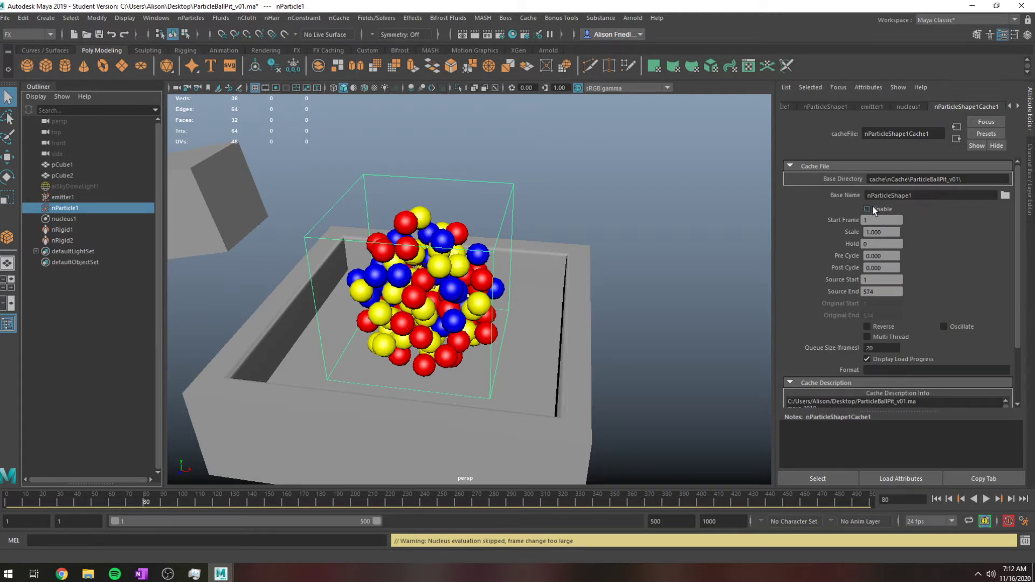
{"action": "left_click_drag", "start_coordinate": [154, 501], "coordinate": [287, 501]}
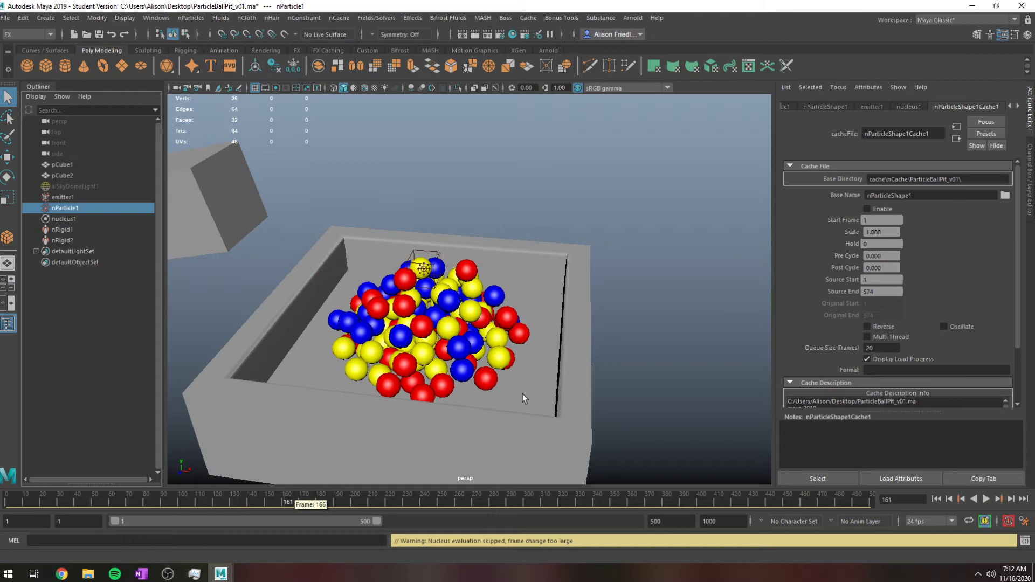
{"action": "left_click", "coordinate": [867, 209]}
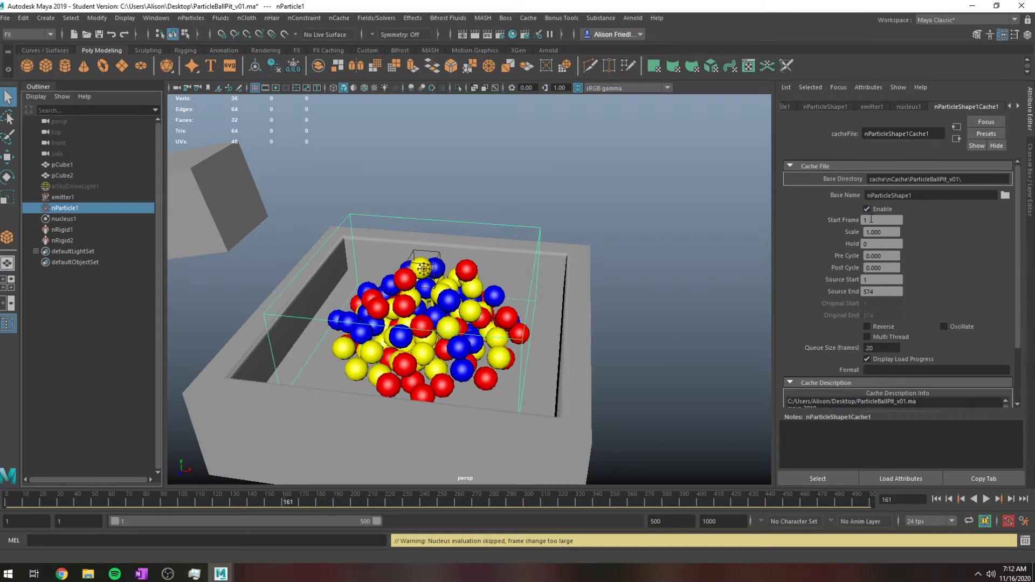
Play the cached simulation and scrub it to frames 251 and 42, toggling the cache off and on
{"action": "key", "text": "alt+v"}
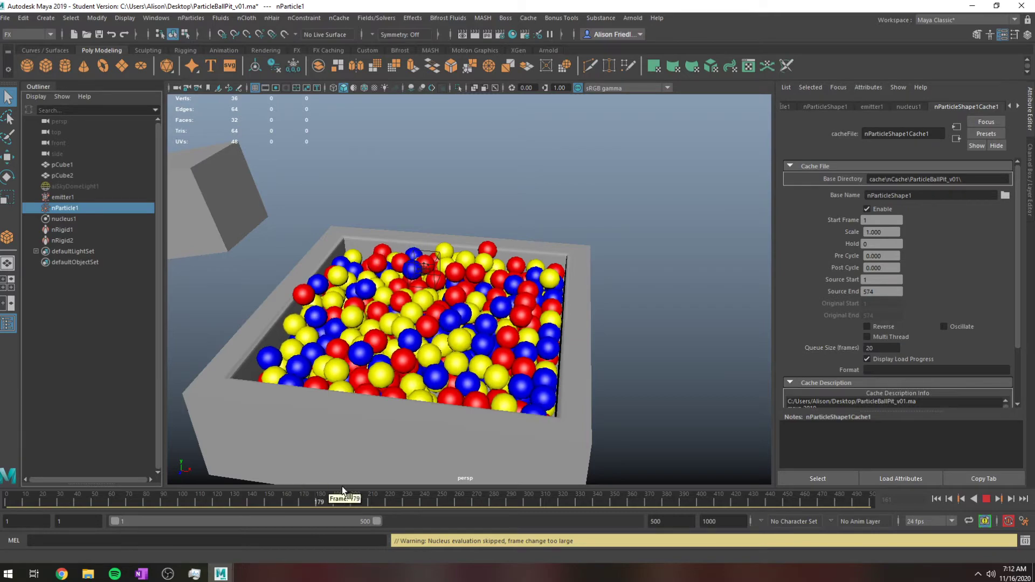
{"action": "left_click_drag", "start_coordinate": [342, 486], "coordinate": [610, 503]}
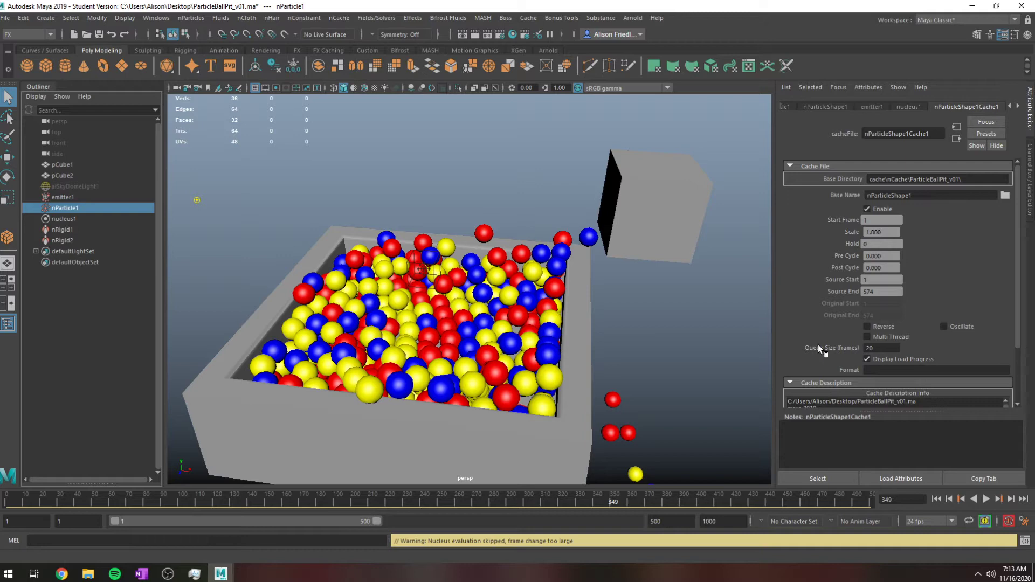
{"action": "left_click_drag", "start_coordinate": [353, 498], "coordinate": [481, 500]}
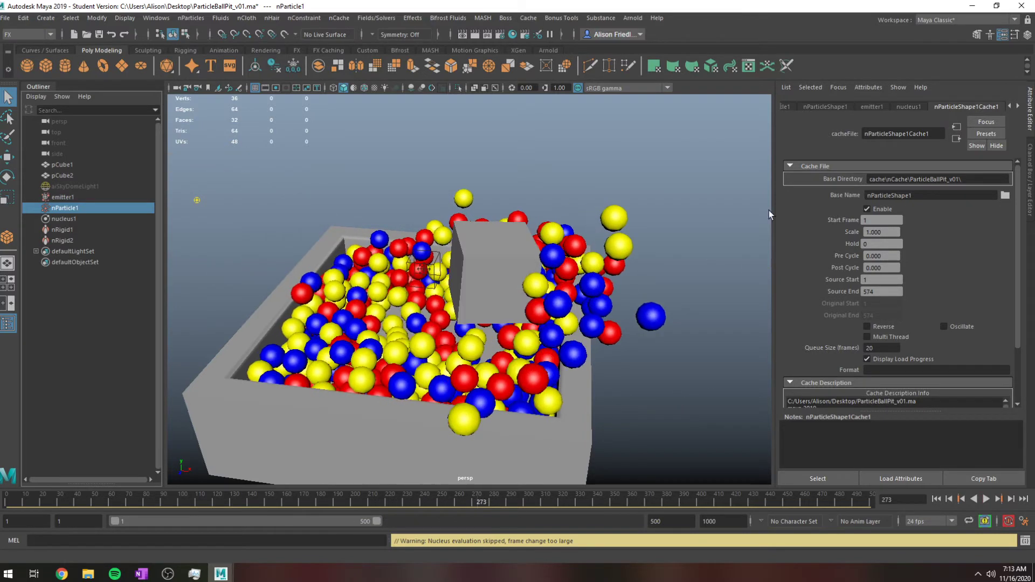
{"action": "left_click", "coordinate": [885, 209]}
{"action": "left_click", "coordinate": [885, 209]}
{"action": "left_click_drag", "start_coordinate": [323, 500], "coordinate": [6, 512]}
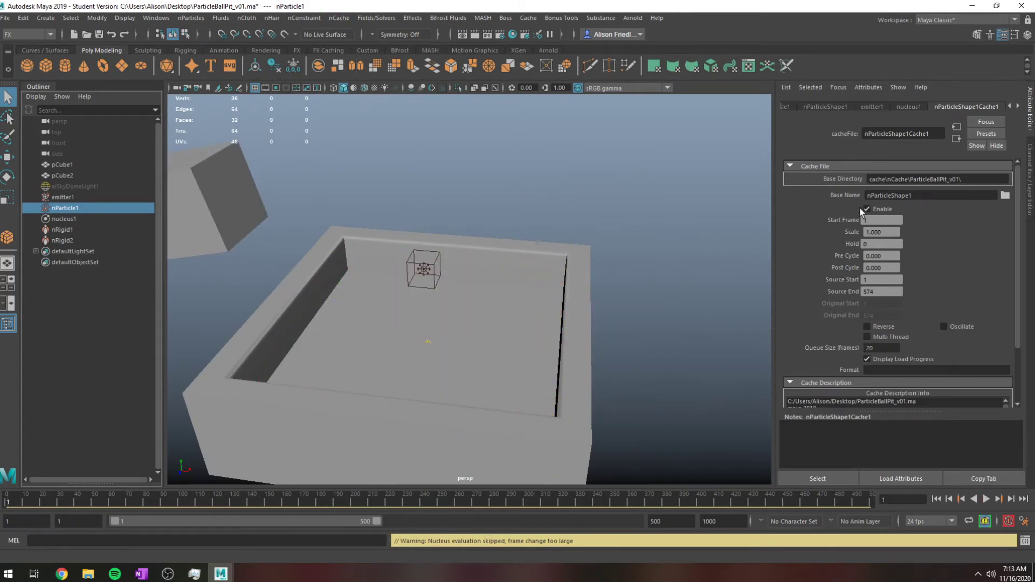
Disable the old cache and start a new nObject cache named 'Cash Final' in its options
{"action": "left_click", "coordinate": [875, 210]}
{"action": "left_click", "coordinate": [327, 18]}
{"action": "mouse_move", "coordinate": [388, 46]}
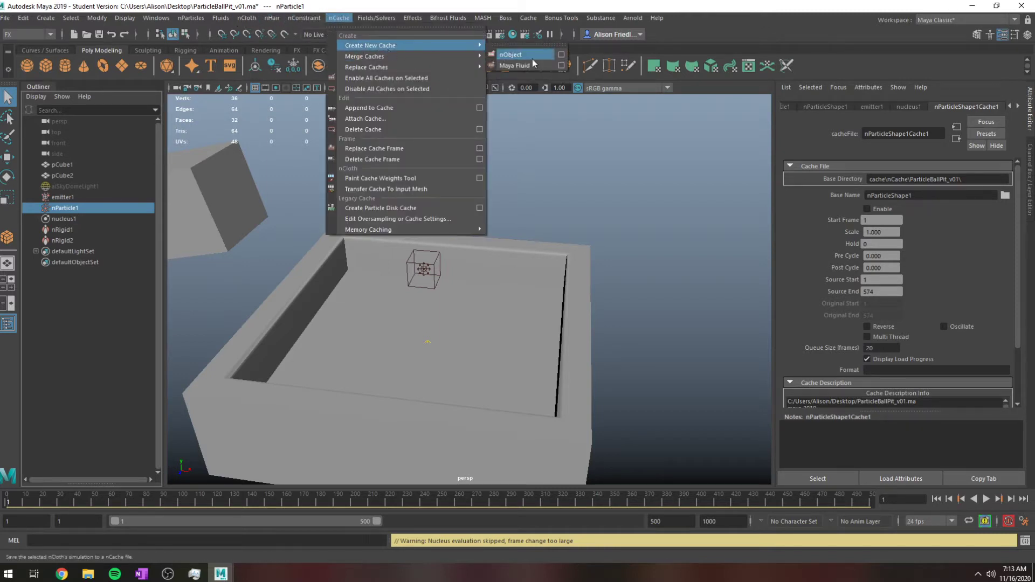
{"action": "left_click", "coordinate": [562, 56]}
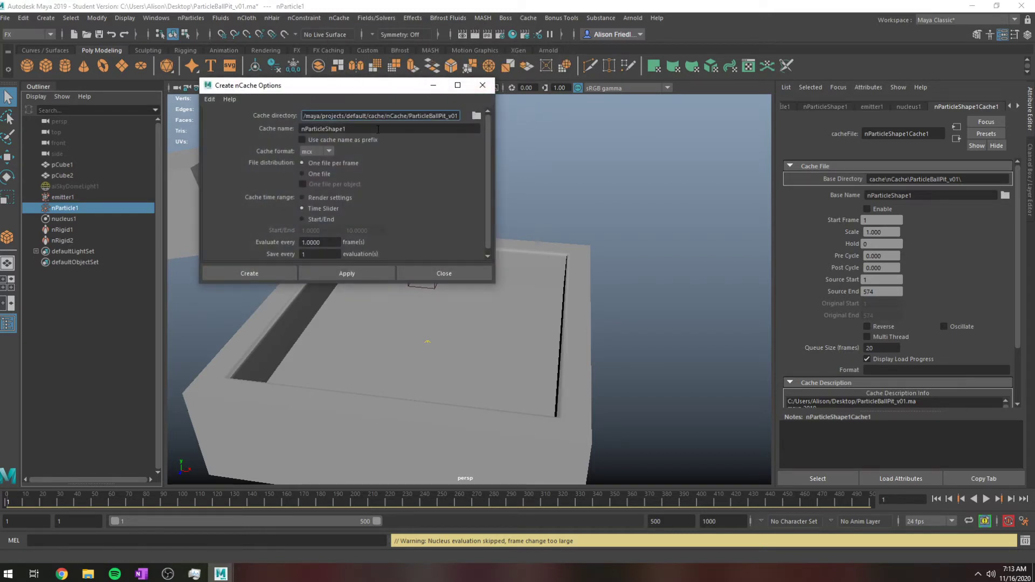
{"action": "double_click", "coordinate": [370, 130]}
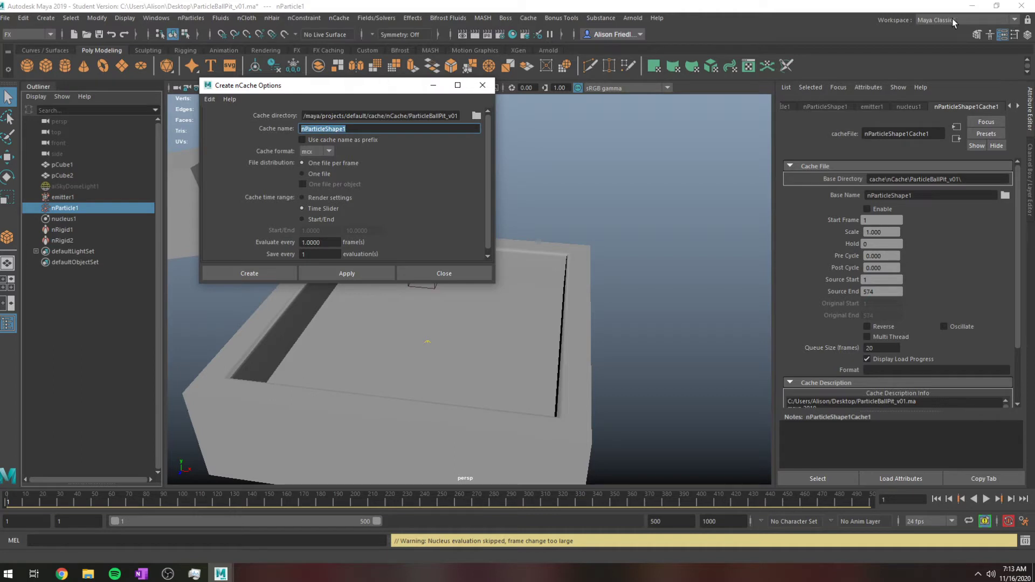
{"action": "type", "text": "Cash Final"}
{"action": "scroll", "coordinate": [351, 181], "scroll_direction": "down", "scroll_amount": 1}
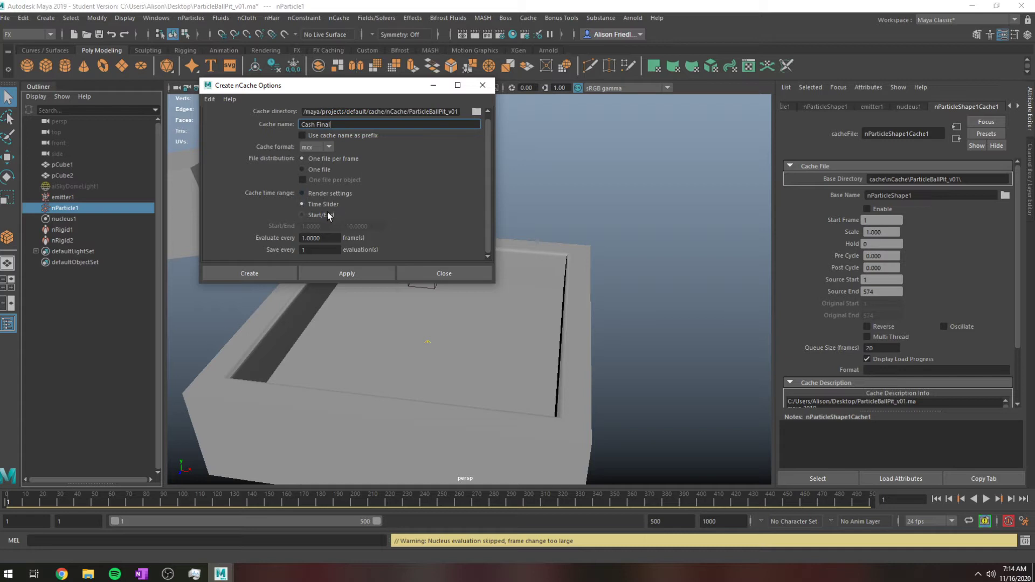
Set the Cache time range option to Render settings
{"action": "left_click", "coordinate": [302, 214]}
{"action": "left_click", "coordinate": [329, 195]}
Enter .25 in the Evaluate every field of the Create nCache Options
{"action": "left_click", "coordinate": [312, 238]}
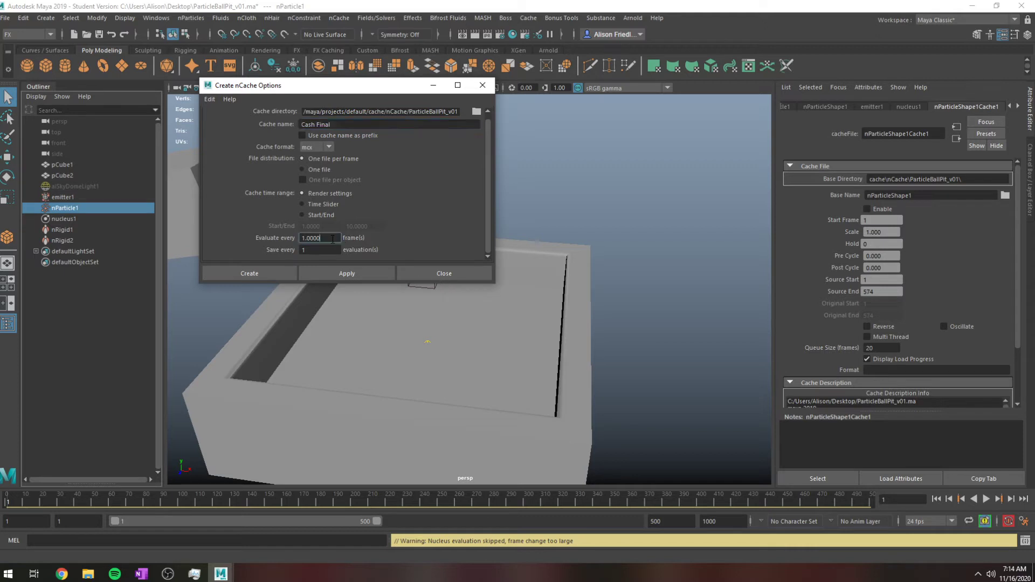
{"action": "key", "text": "Tab"}
{"action": "left_click", "coordinate": [335, 238]}
{"action": "key", "text": "BackSpace"}
{"action": "type", "text": "1"}
{"action": "key", "text": "BackSpace"}
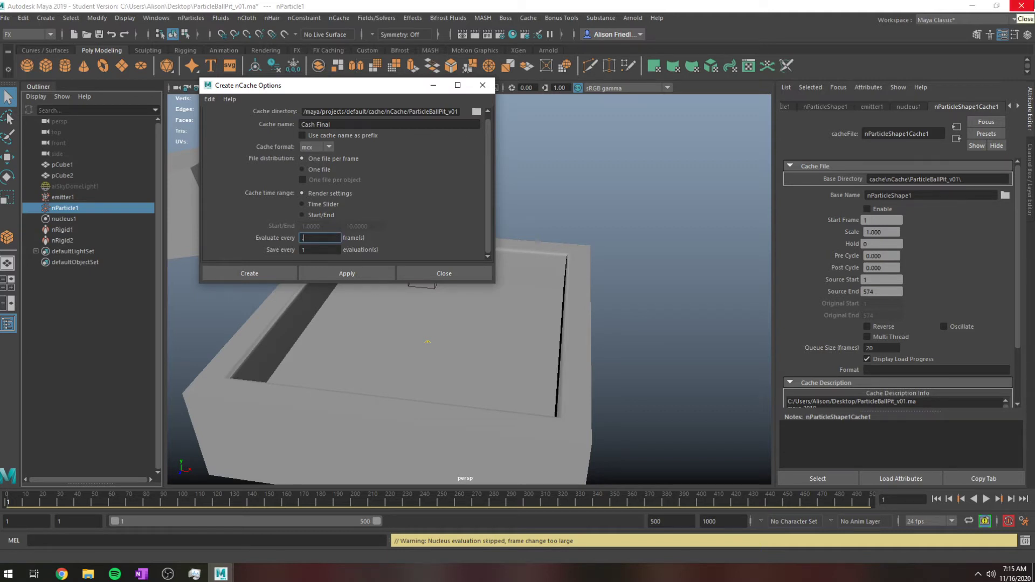
{"action": "type", "text": ".25"}
{"action": "left_click_drag", "start_coordinate": [327, 243], "coordinate": [279, 240]}
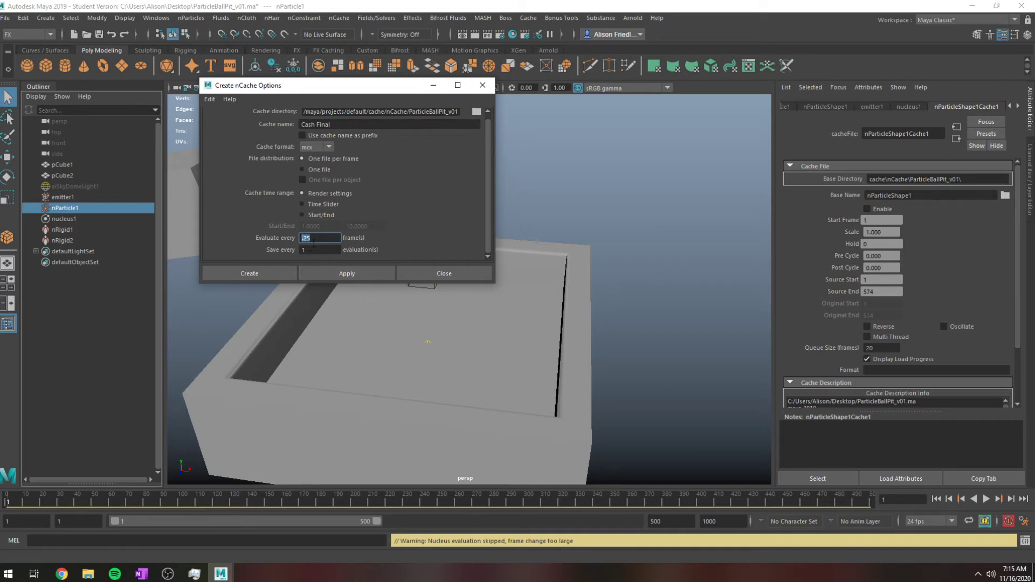
{"action": "left_click", "coordinate": [310, 250]}
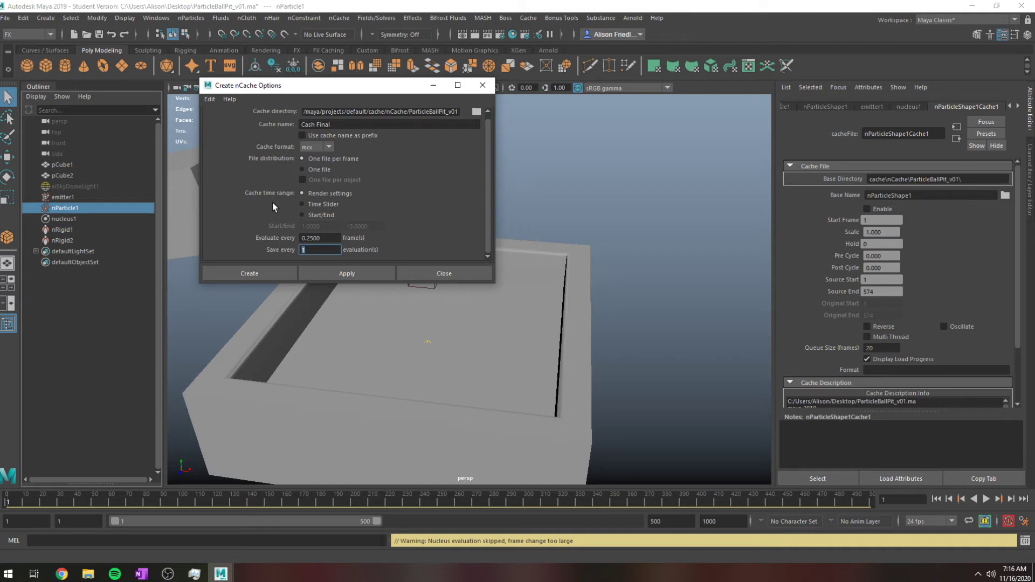
Reset Evaluate every and Save every to 1, then apply to create the Cash Final cache
{"action": "type", "text": "4"}
{"action": "double_click", "coordinate": [303, 250]}
{"action": "left_click_drag", "start_coordinate": [329, 237], "coordinate": [295, 237]}
{"action": "key", "text": "Tab"}
{"action": "type", "text": "1"}
{"action": "double_click", "coordinate": [321, 239]}
{"action": "type", "text": "1"}
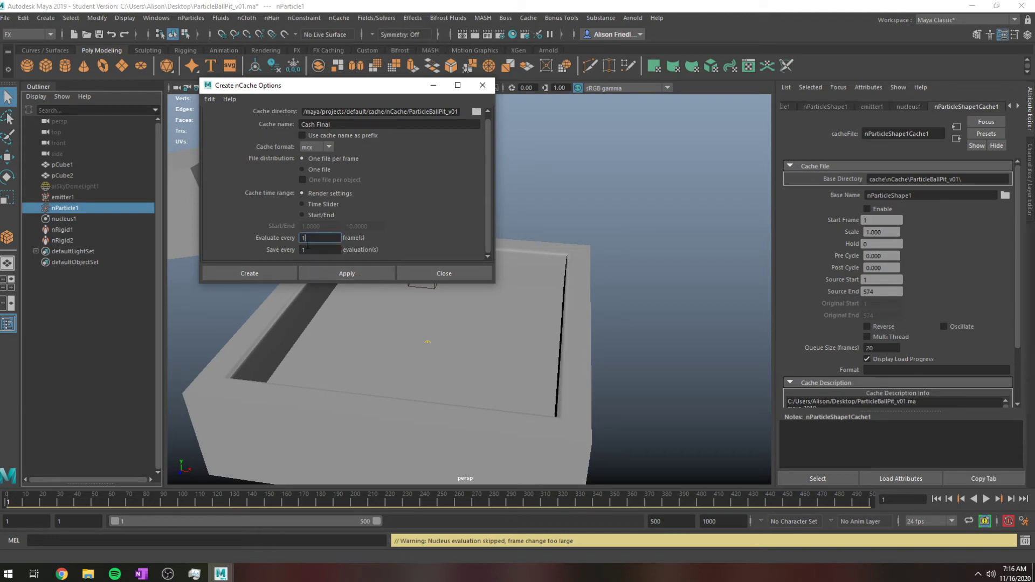
{"action": "left_click", "coordinate": [325, 274]}
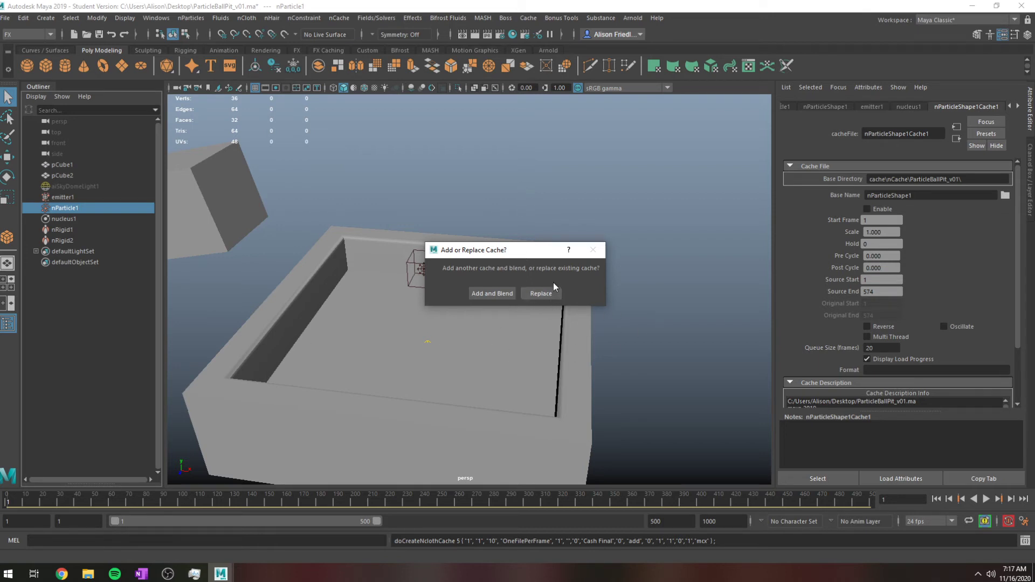
Choose Replace, which ends in the 'No object matches name: Final' error
{"action": "left_click", "coordinate": [541, 293]}
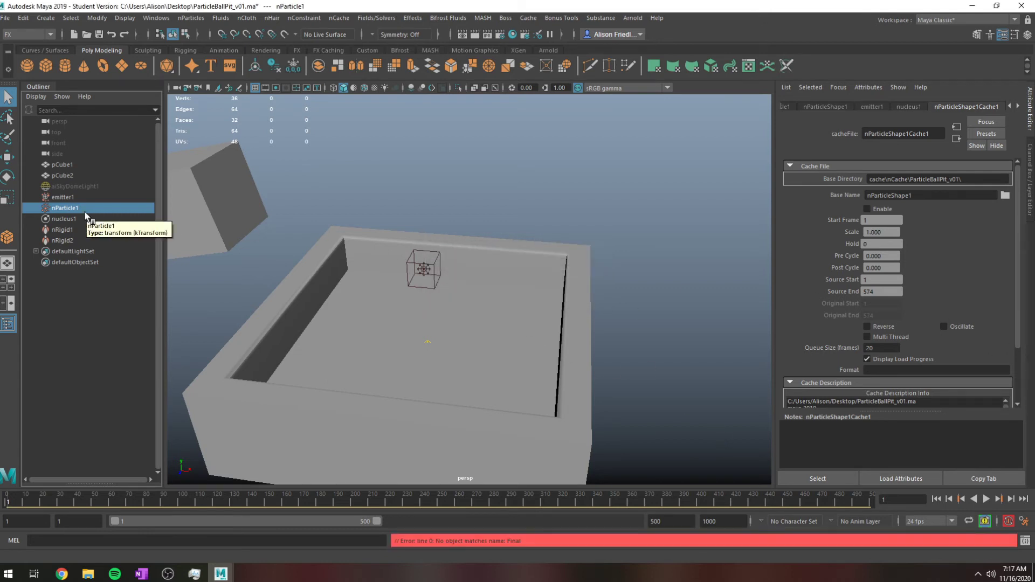
Select the particle emitter and create a new nCache from the nCache menu
{"action": "left_click", "coordinate": [438, 255]}
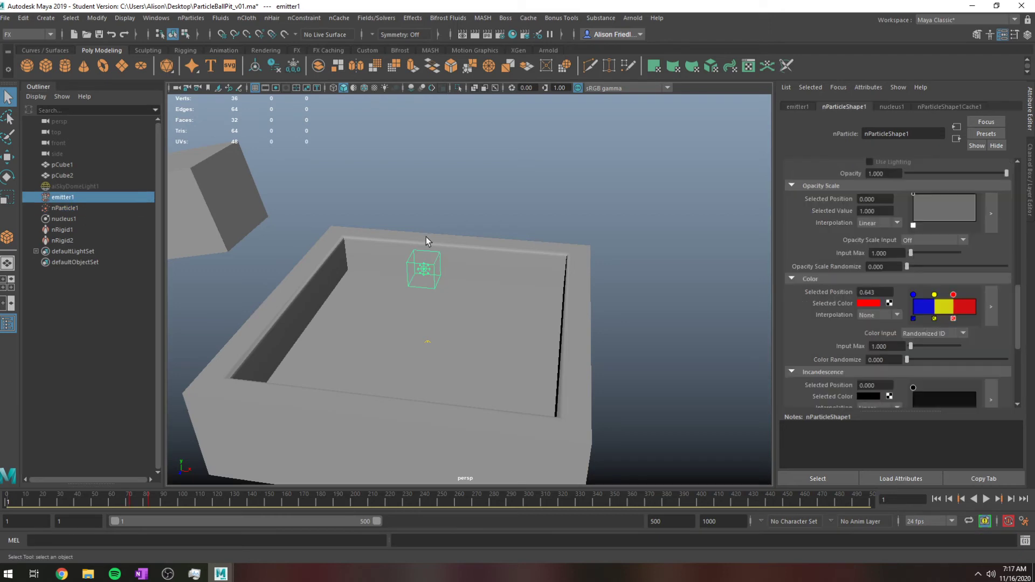
{"action": "left_click", "coordinate": [246, 18]}
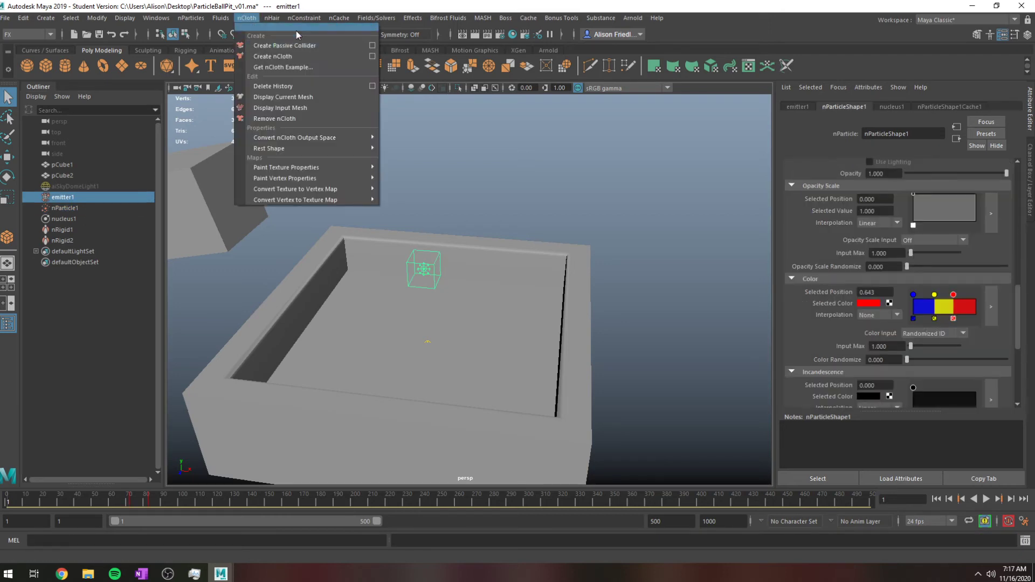
{"action": "mouse_move", "coordinate": [339, 18]}
{"action": "mouse_move", "coordinate": [461, 49]}
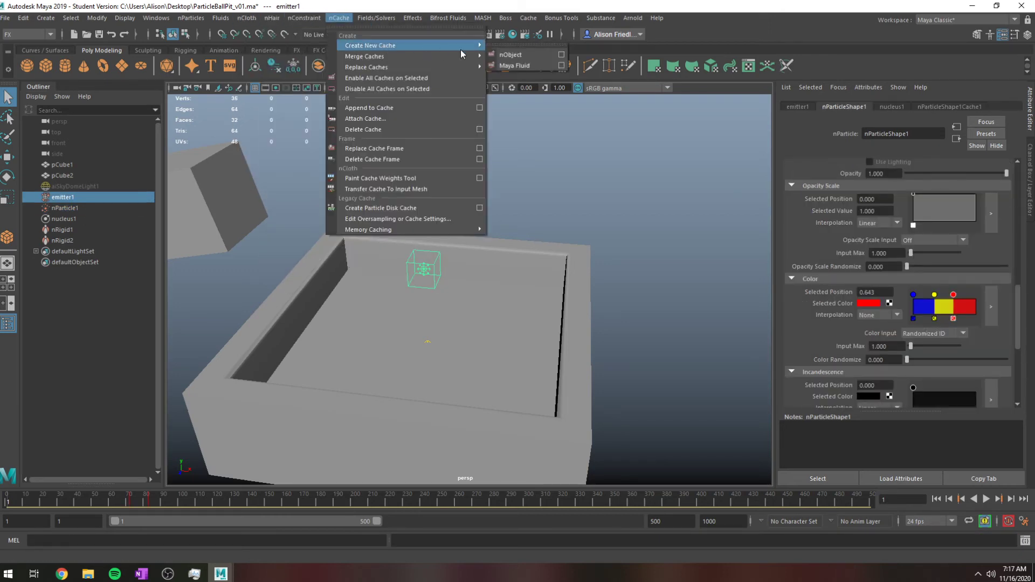
{"action": "left_click", "coordinate": [538, 53]}
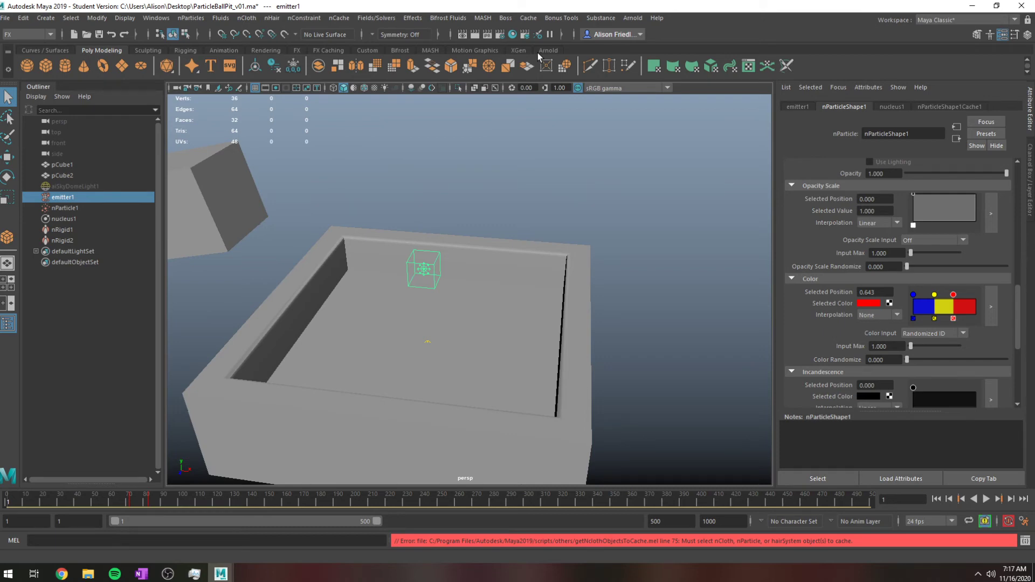
Select nParticle1, create a new nObject cache and choose Replace, hitting the Final error again
{"action": "left_click", "coordinate": [85, 207]}
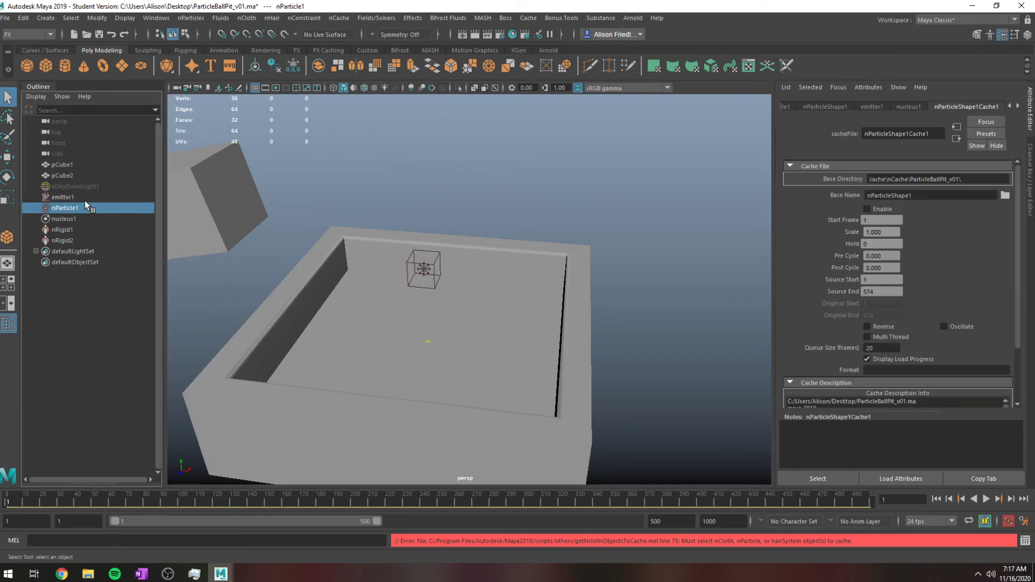
{"action": "left_click", "coordinate": [339, 18]}
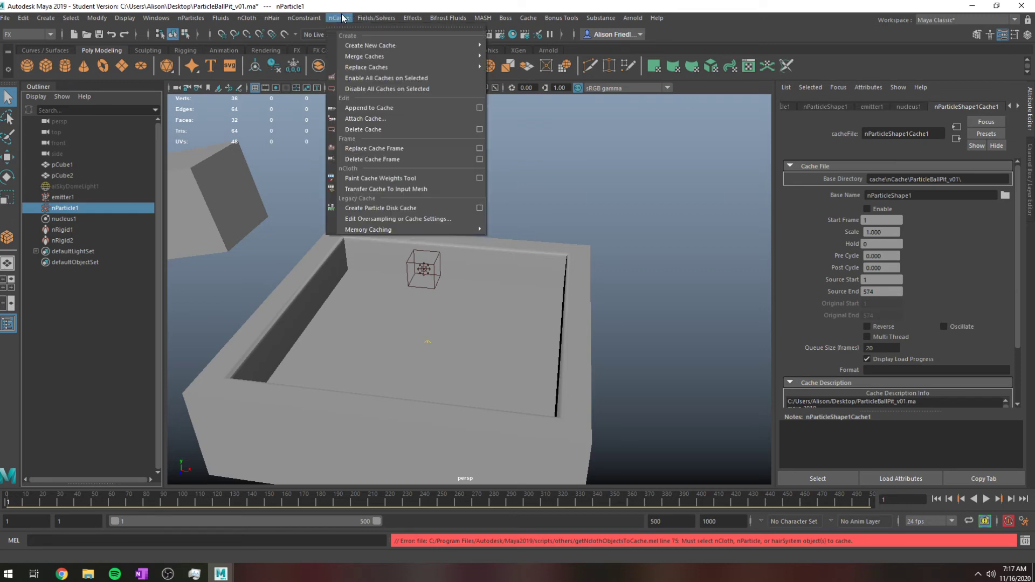
{"action": "mouse_move", "coordinate": [461, 48]}
{"action": "left_click", "coordinate": [527, 53]}
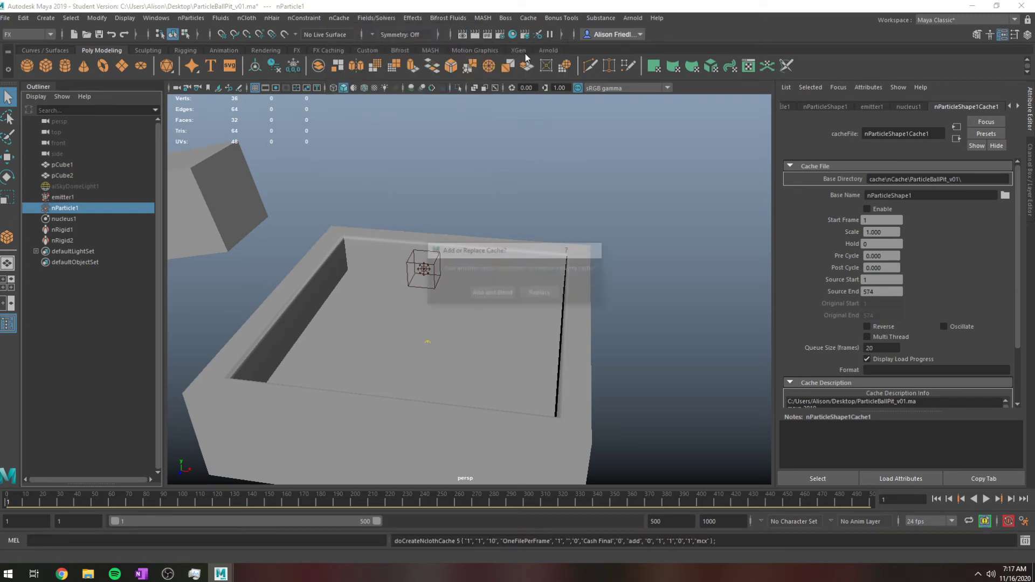
{"action": "left_click", "coordinate": [538, 293]}
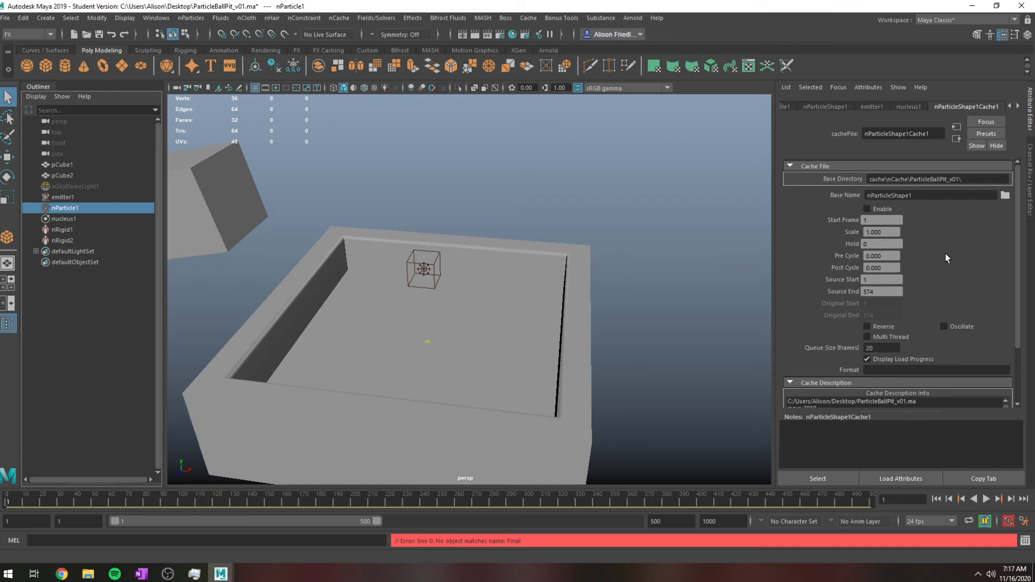
{"action": "scroll", "coordinate": [946, 254], "scroll_direction": "down", "scroll_amount": 3}
{"action": "scroll", "coordinate": [946, 252], "scroll_direction": "up", "scroll_amount": 3}
Create a new nObject cache named nParticleShape1, overwriting the existing cache file
{"action": "left_click", "coordinate": [351, 17]}
{"action": "mouse_move", "coordinate": [471, 45]}
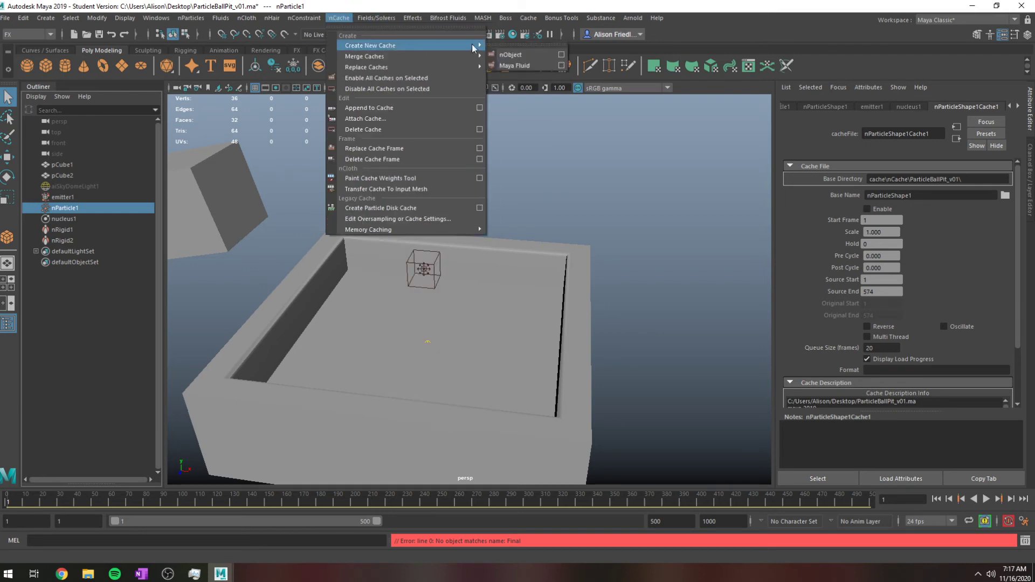
{"action": "left_click", "coordinate": [562, 55]}
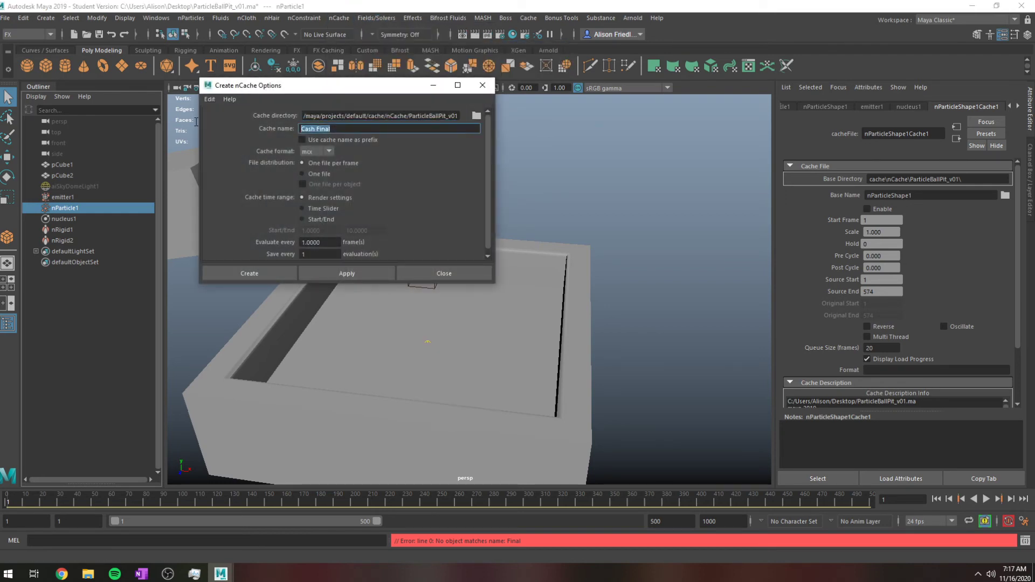
{"action": "type", "text": "nparticleShape1"}
{"action": "left_click", "coordinate": [309, 129]}
{"action": "key", "text": "BackSpace"}
{"action": "type", "text": "P"}
{"action": "left_click", "coordinate": [382, 272]}
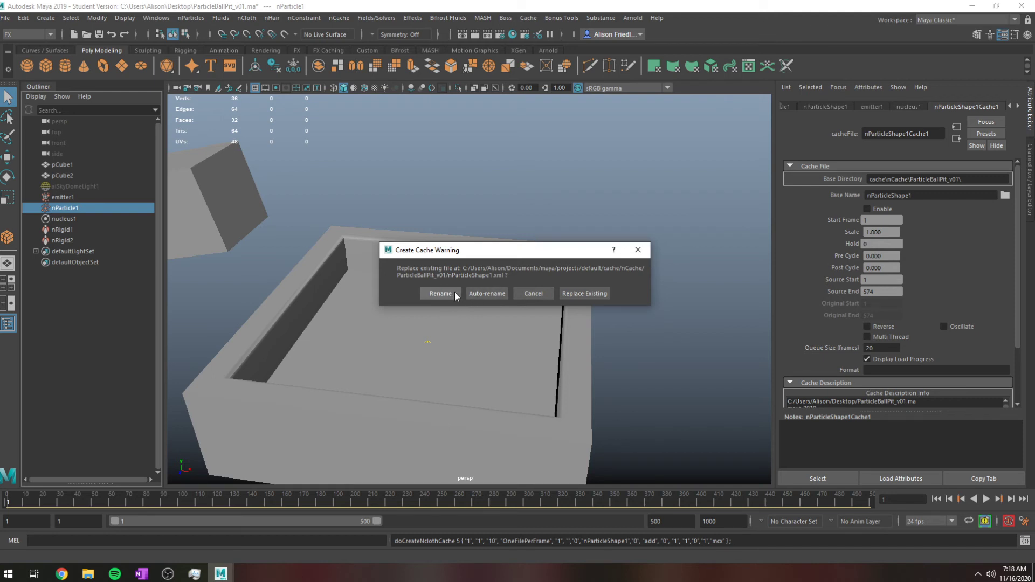
{"action": "left_click", "coordinate": [598, 293]}
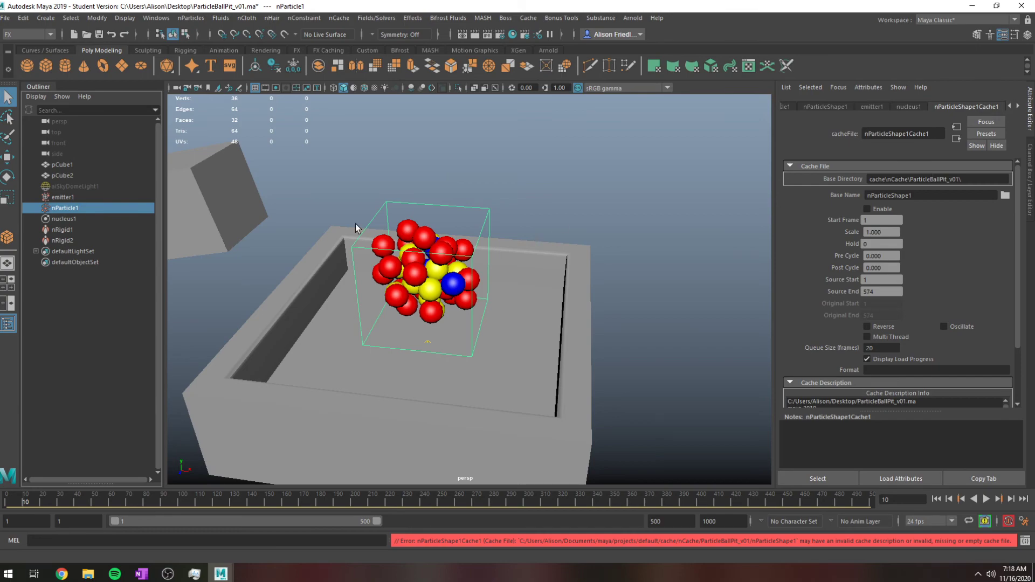
{"action": "mouse_move", "coordinate": [88, 572]}
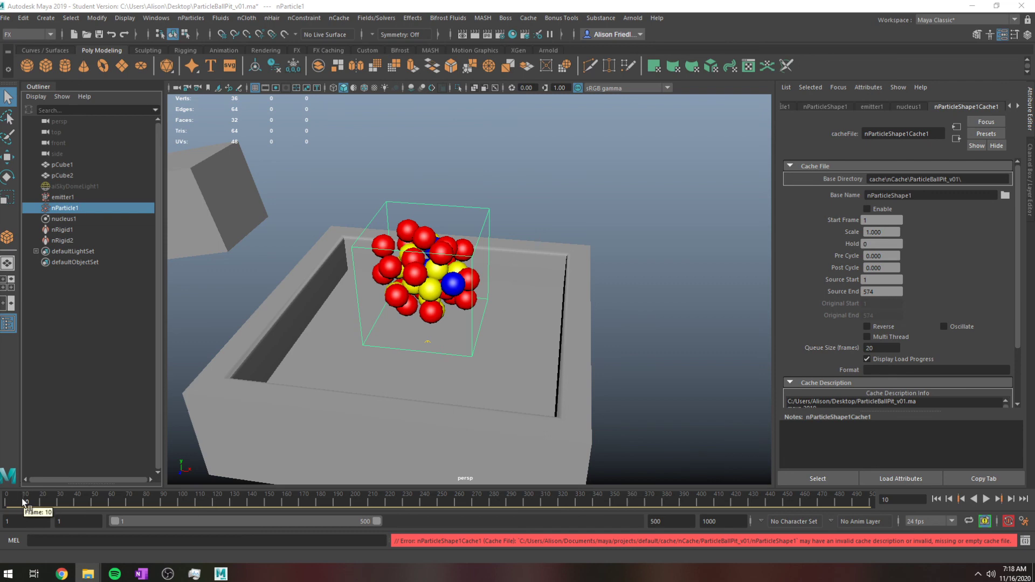
{"action": "left_click", "coordinate": [628, 20]}
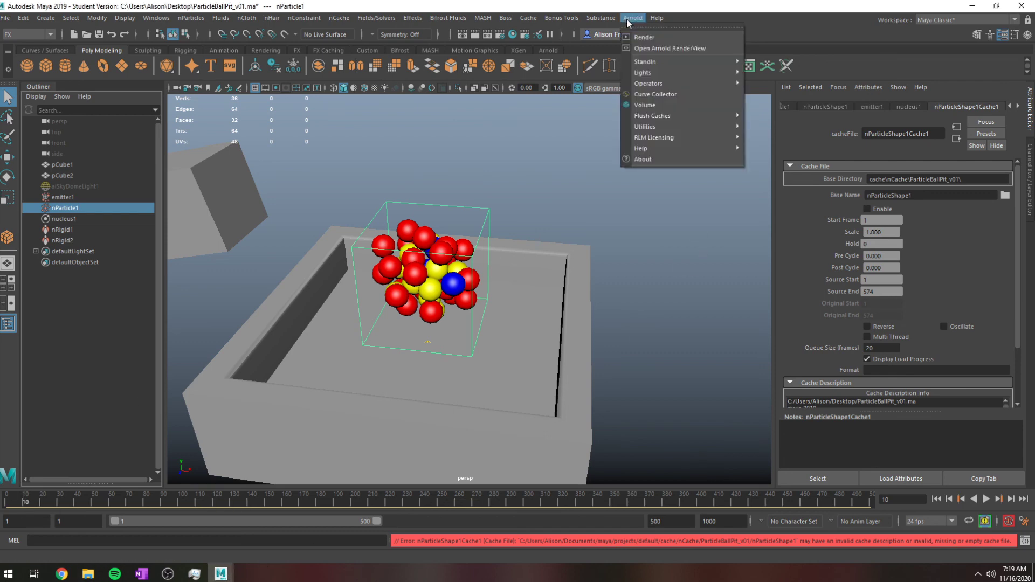
{"action": "left_click", "coordinate": [719, 47]}
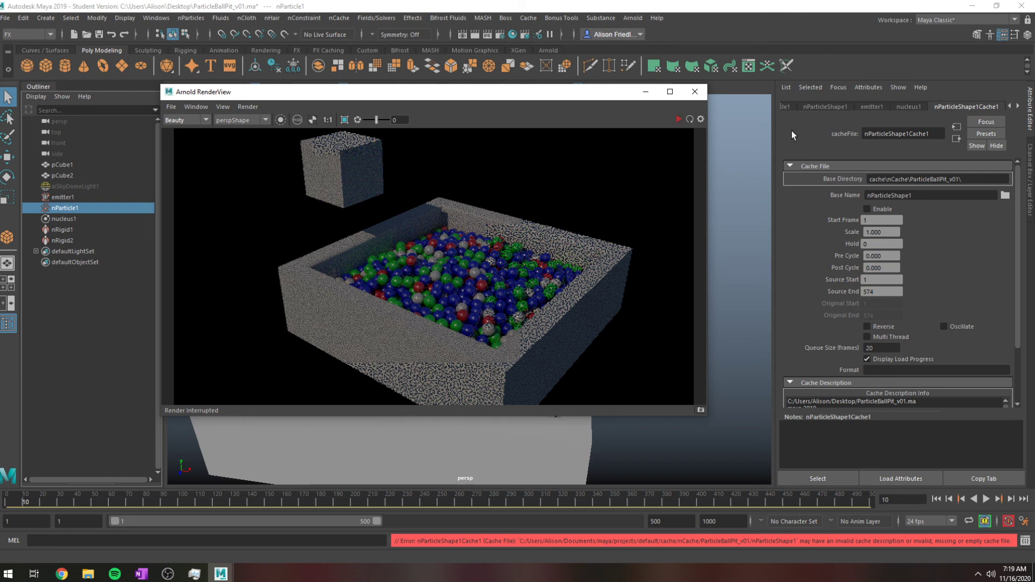
{"action": "left_click", "coordinate": [679, 119]}
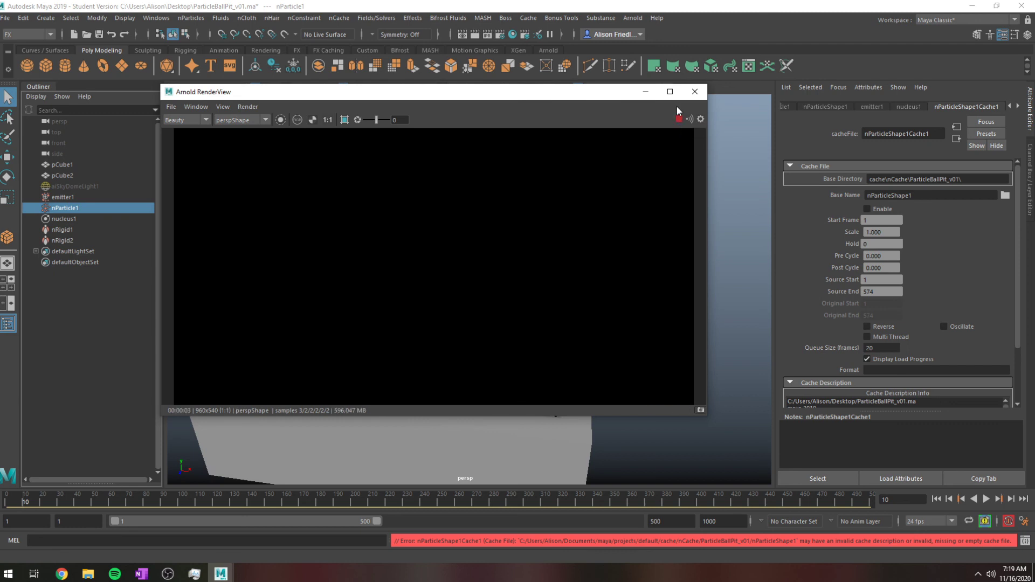
{"action": "left_click", "coordinate": [695, 91]}
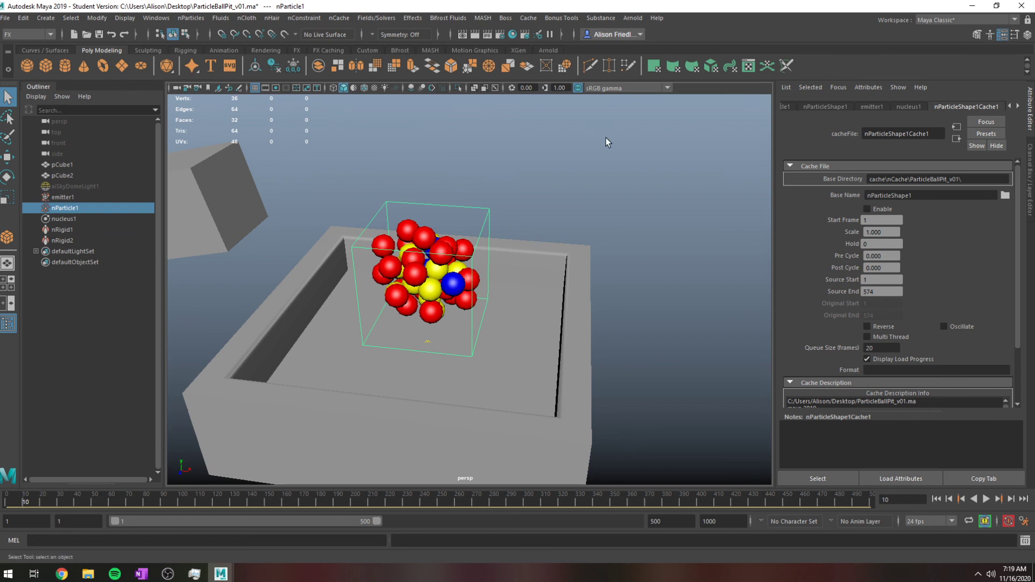
{"action": "left_click", "coordinate": [695, 354]}
{"action": "left_click", "coordinate": [407, 275]}
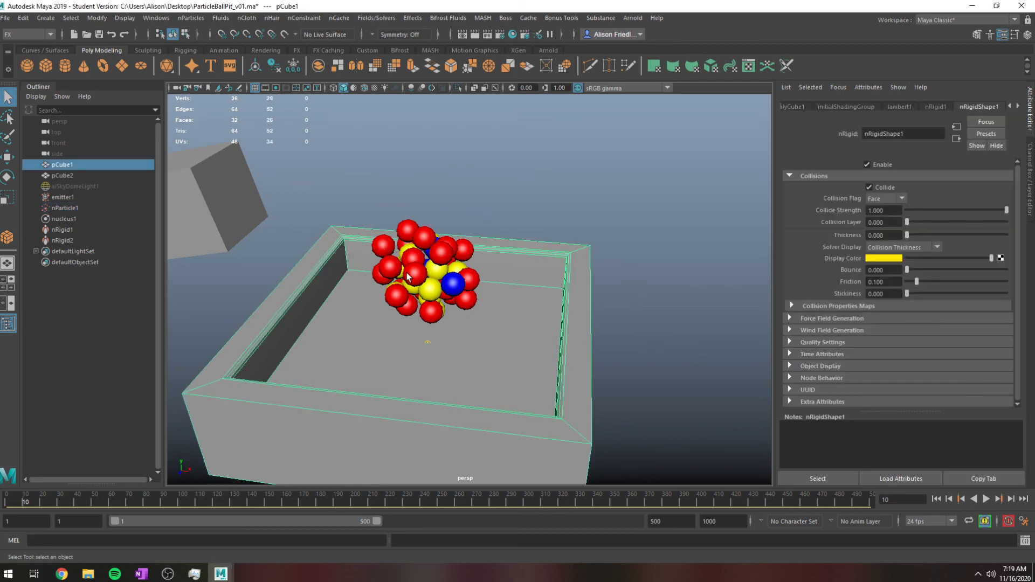